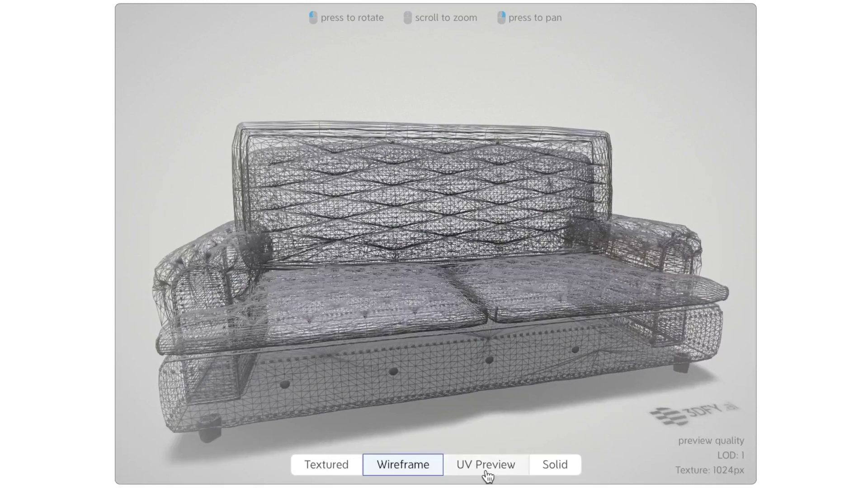
# - Show the sofa's UV checker texture from an angled view, then switch to untextured solid geometry
pyautogui.click(487, 472)
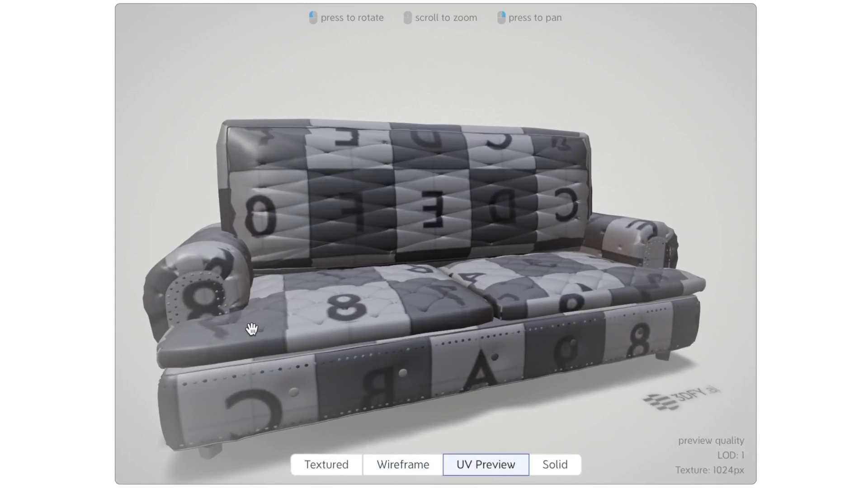
pyautogui.moveTo(252, 329); pyautogui.dragTo(188, 475)
pyautogui.click(555, 465)
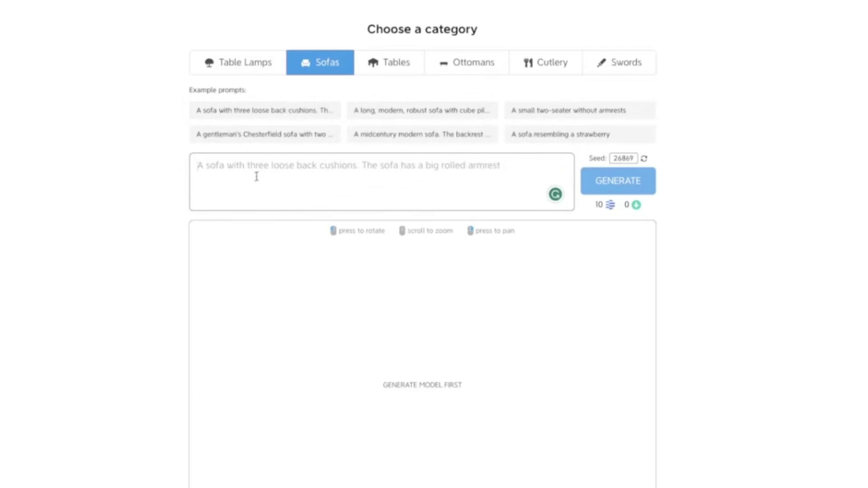
# - Use the 'A sofa resembling a strawberry' example as the prompt
pyautogui.click(546, 136)
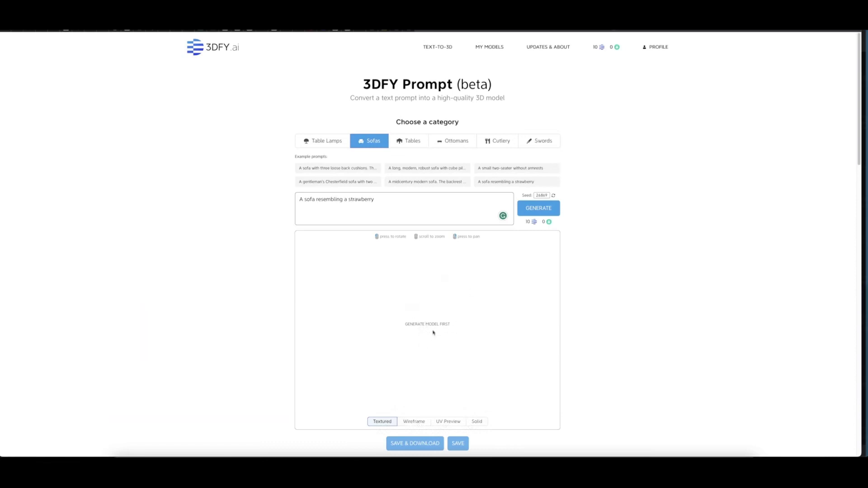
# - Generate the 3D model from the strawberry sofa prompt
pyautogui.click(535, 212)
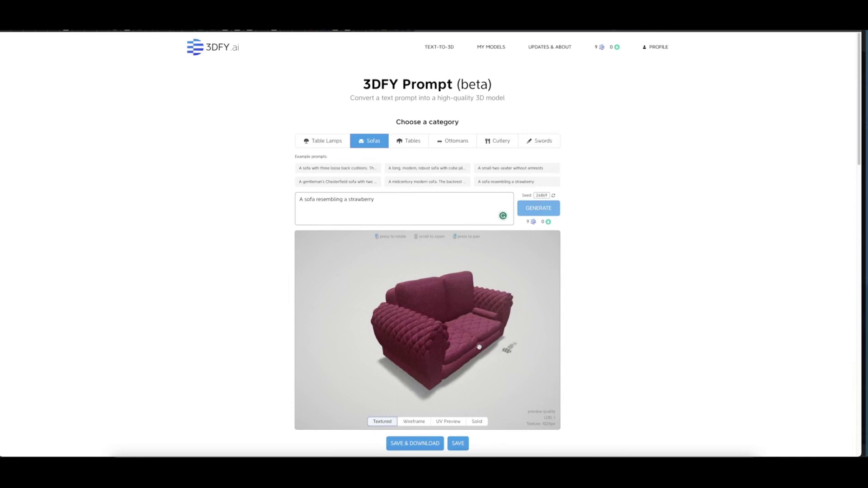
# - Rotate the red tufted loveseat toward a lower, frontal view
pyautogui.moveTo(441, 352); pyautogui.dragTo(471, 363)
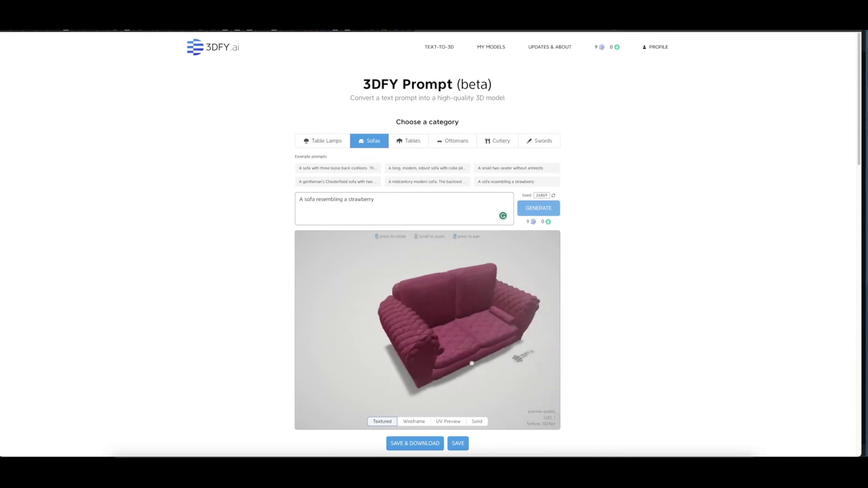
pyautogui.moveTo(490, 330); pyautogui.dragTo(428, 347)
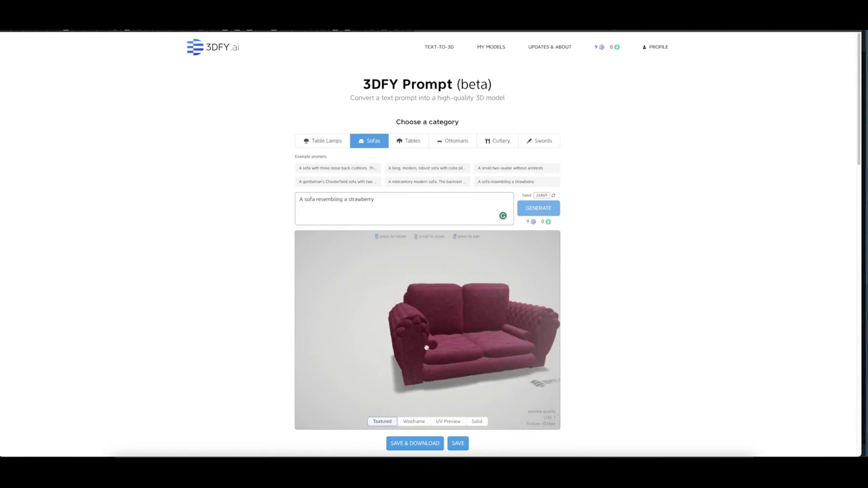
pyautogui.moveTo(408, 346)
pyautogui.mouseDown()
pyautogui.moveTo(393, 345)
pyautogui.moveTo(410, 344)
pyautogui.mouseUp()
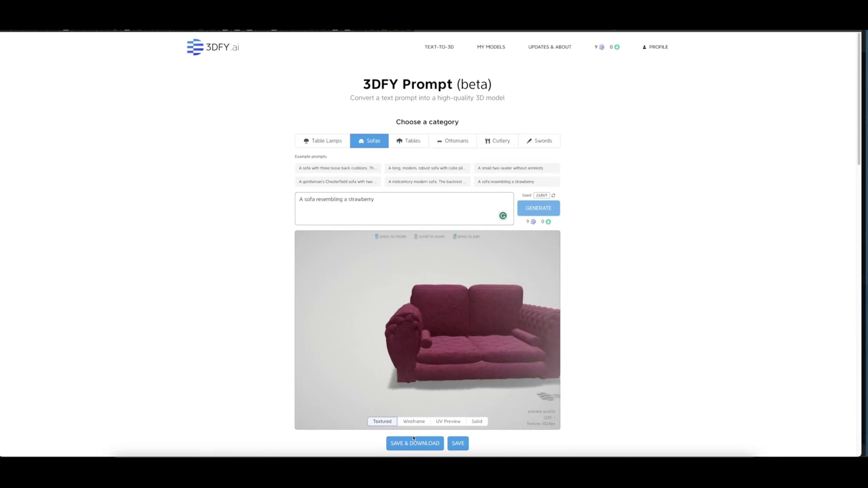
# - Inspect the sofa's wireframe mesh, then its UV checker layout zoomed in on the left arm
pyautogui.click(414, 422)
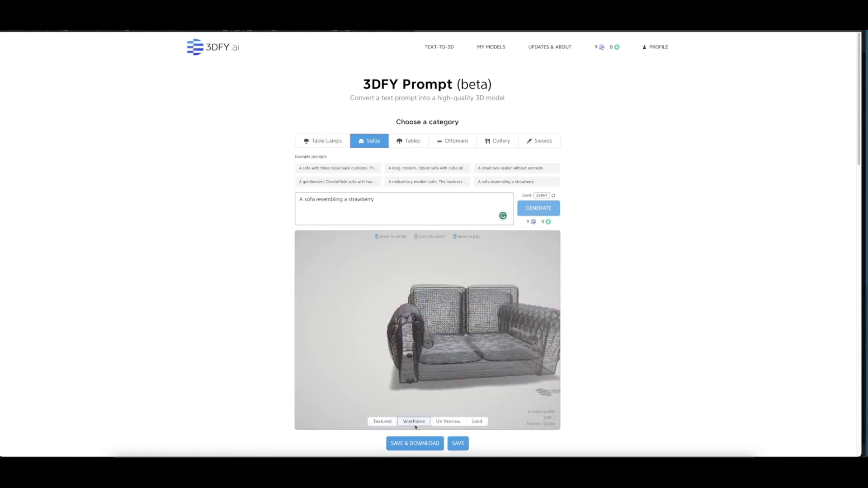
pyautogui.moveTo(473, 372); pyautogui.dragTo(374, 365)
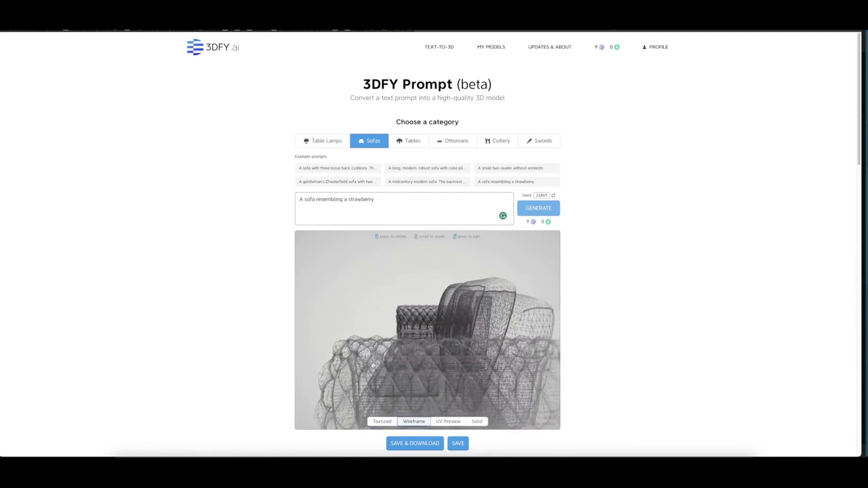
pyautogui.click(447, 421)
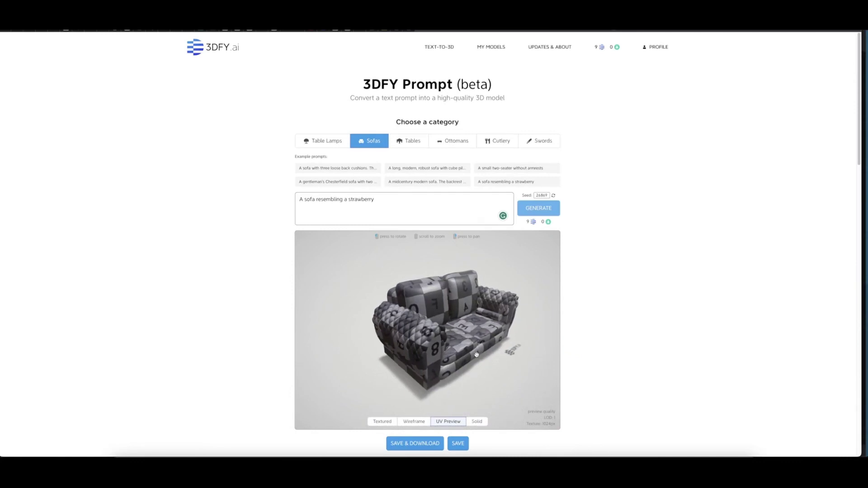
pyautogui.scroll(5, 476, 354)
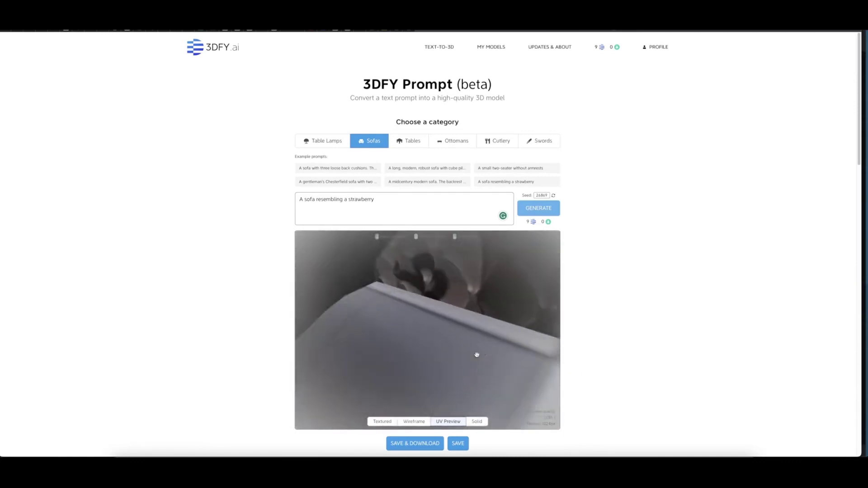
pyautogui.scroll(-5, 476, 354)
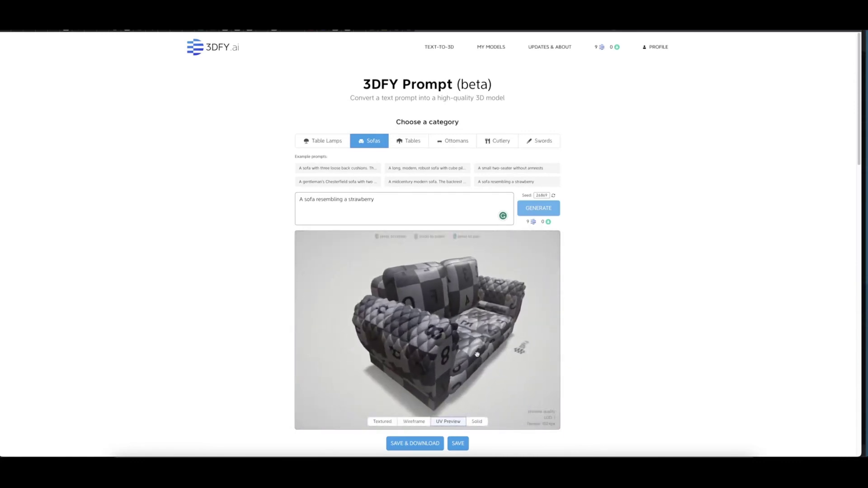
pyautogui.scroll(3, 477, 354)
pyautogui.moveTo(477, 355)
pyautogui.mouseDown()
pyautogui.moveTo(507, 353)
pyautogui.moveTo(451, 337)
pyautogui.moveTo(427, 354)
pyautogui.moveTo(474, 357)
pyautogui.mouseUp()
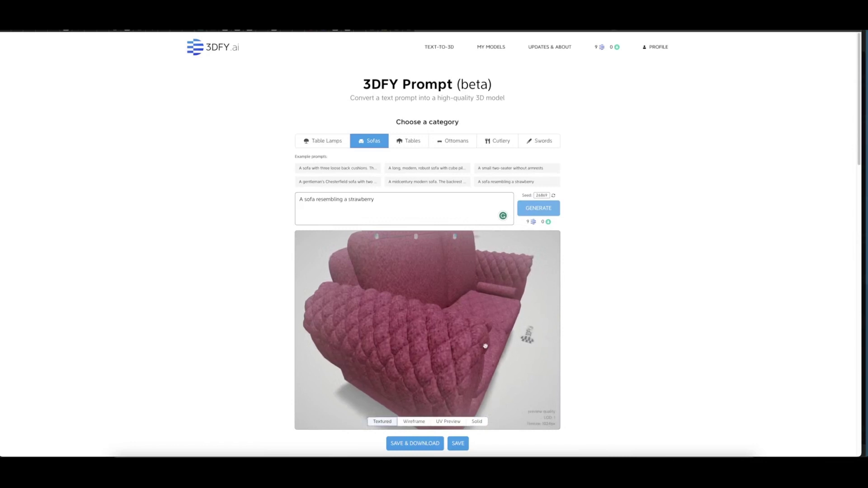
# - Orbit to a front-left three-quarter view and open the sofa's download page
pyautogui.moveTo(462, 338); pyautogui.dragTo(434, 398)
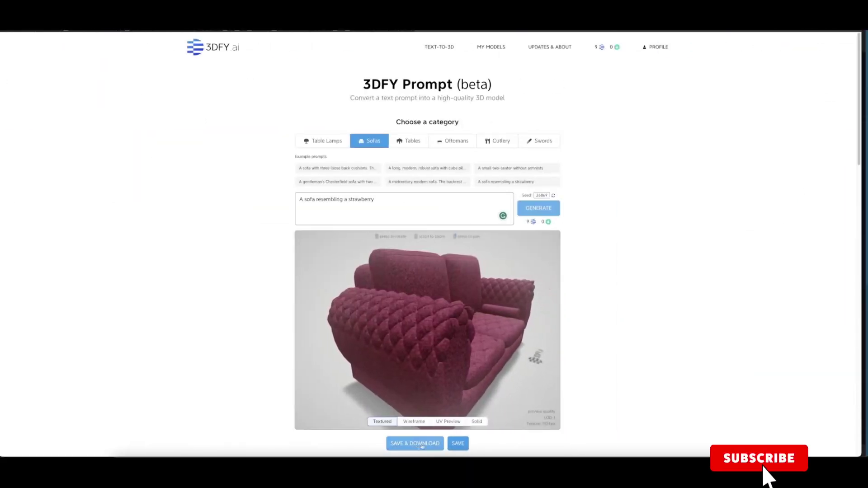
pyautogui.click(423, 446)
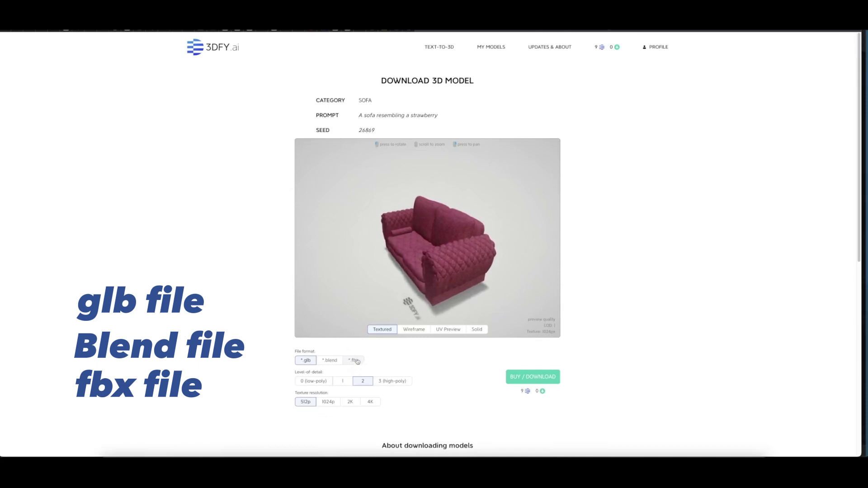
pyautogui.scroll(-1, 319, 348)
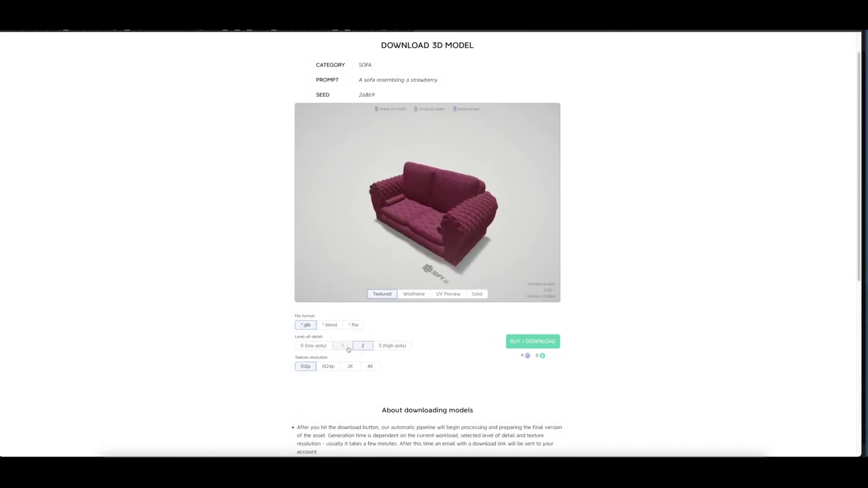
pyautogui.click(386, 347)
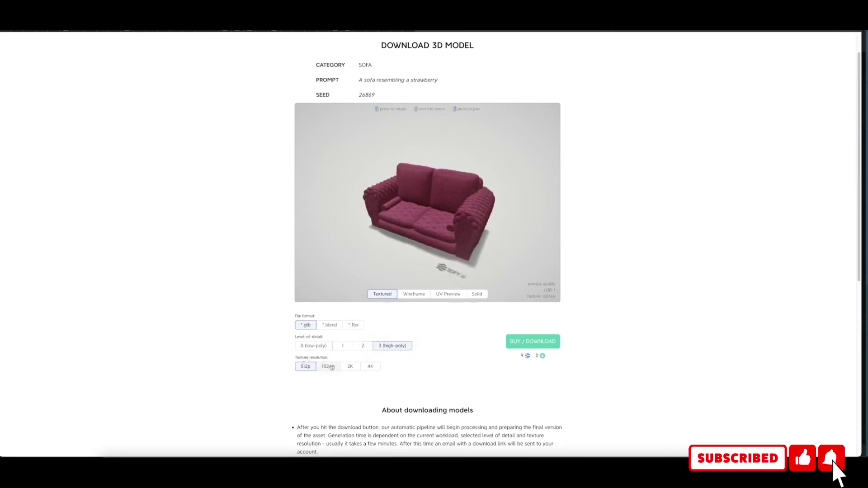
pyautogui.click(331, 367)
pyautogui.click(354, 367)
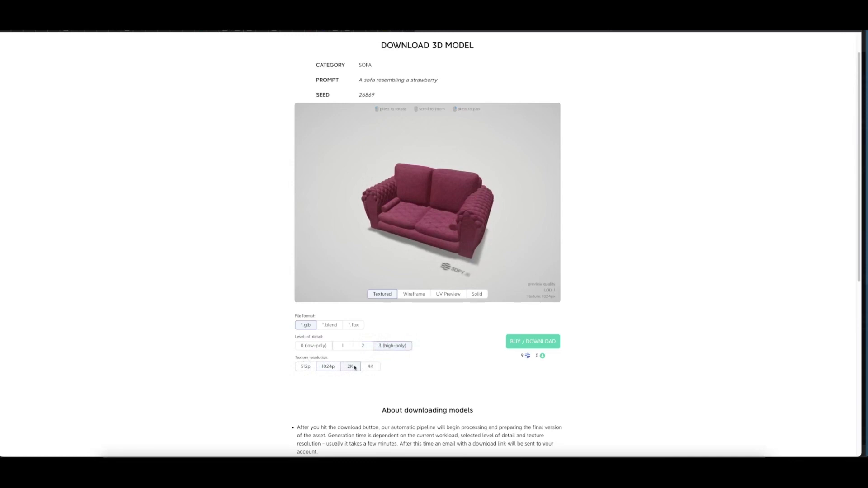
pyautogui.click(369, 367)
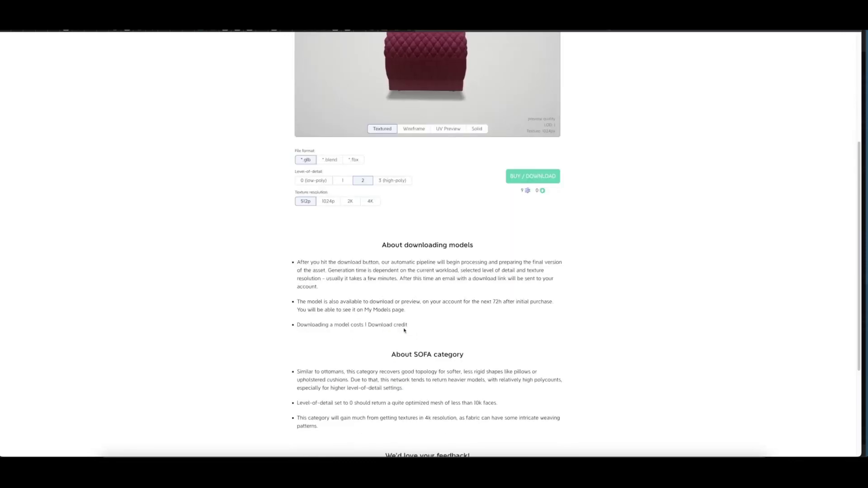
pyautogui.scroll(3, 404, 331)
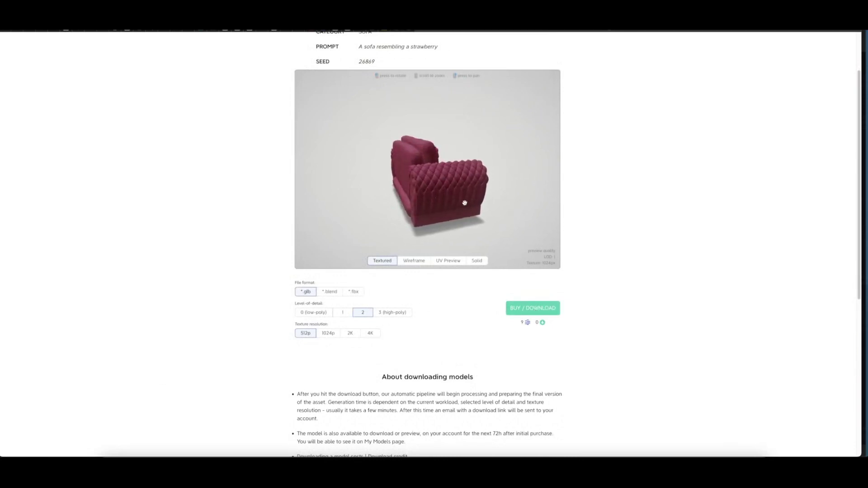
# - Scroll the prompt page down and back up
pyautogui.scroll(-1, 470, 339)
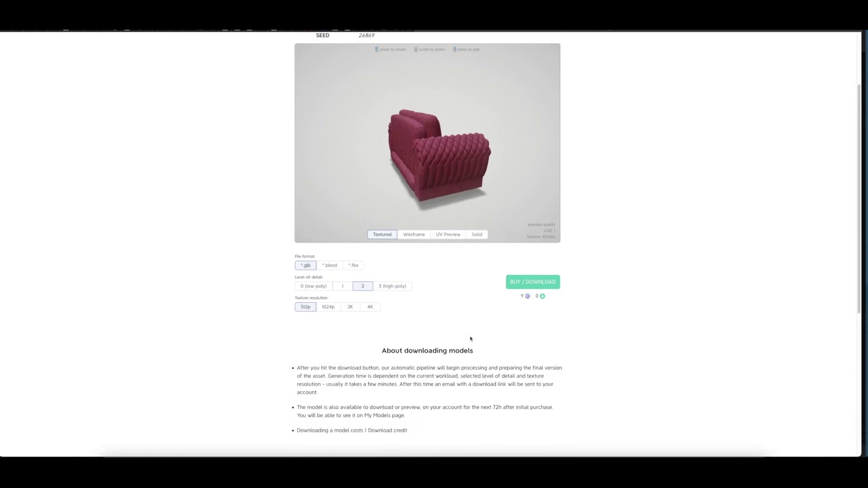
pyautogui.scroll(4, 470, 338)
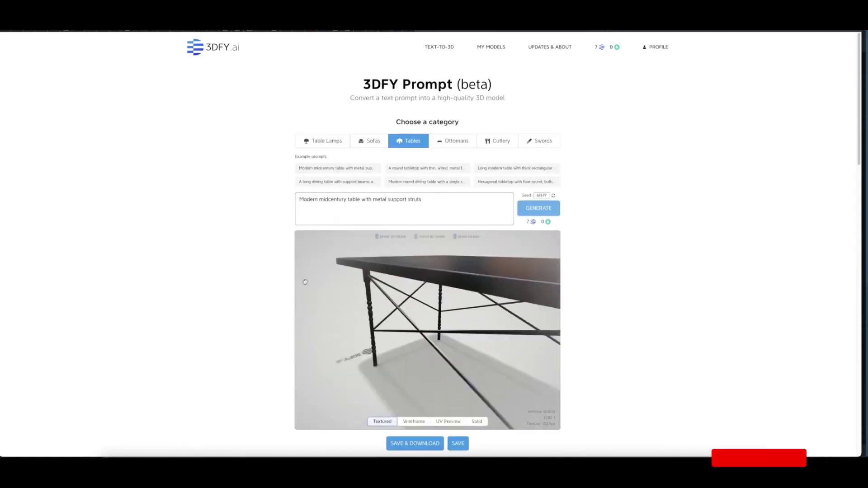
pyautogui.moveTo(396, 292); pyautogui.dragTo(451, 300)
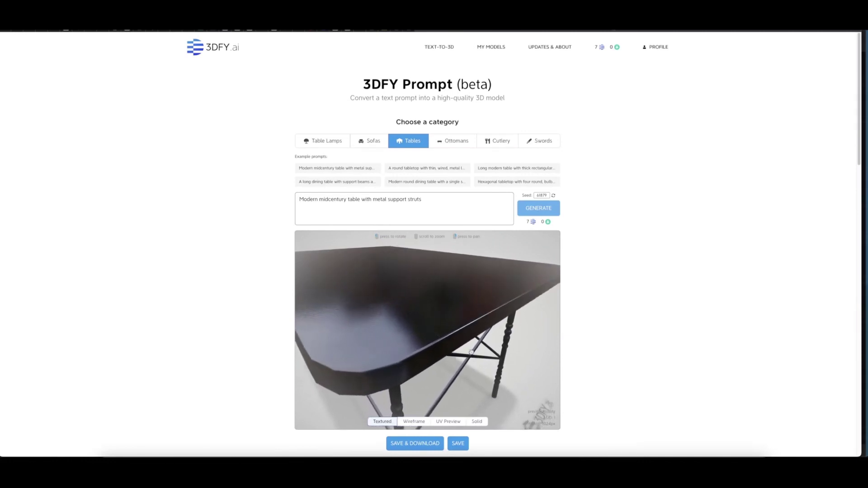
pyautogui.moveTo(468, 352); pyautogui.dragTo(430, 363)
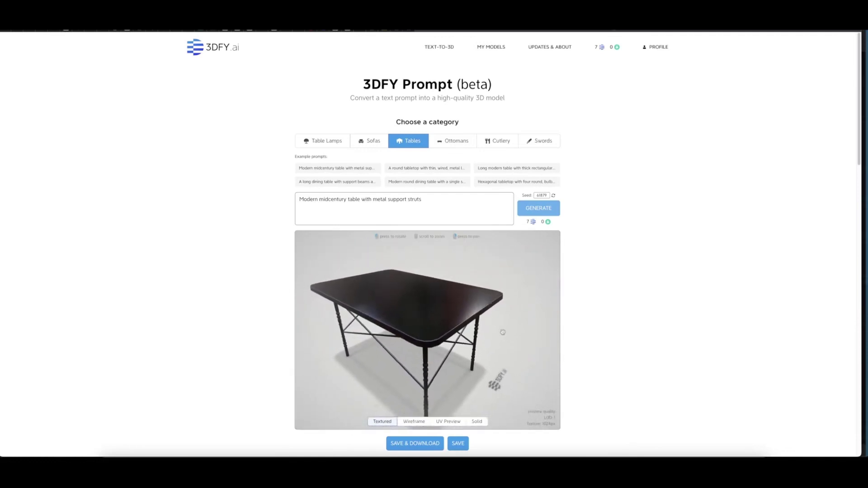
pyautogui.moveTo(502, 333); pyautogui.dragTo(369, 336)
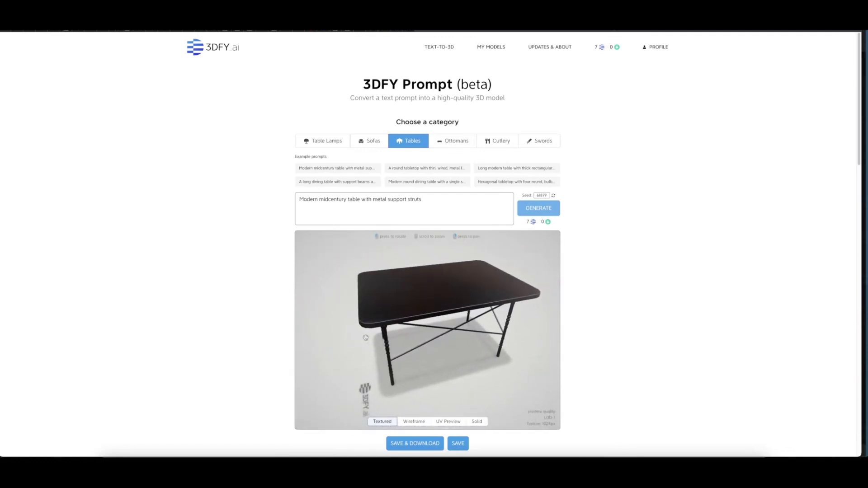
pyautogui.moveTo(494, 331); pyautogui.dragTo(377, 342)
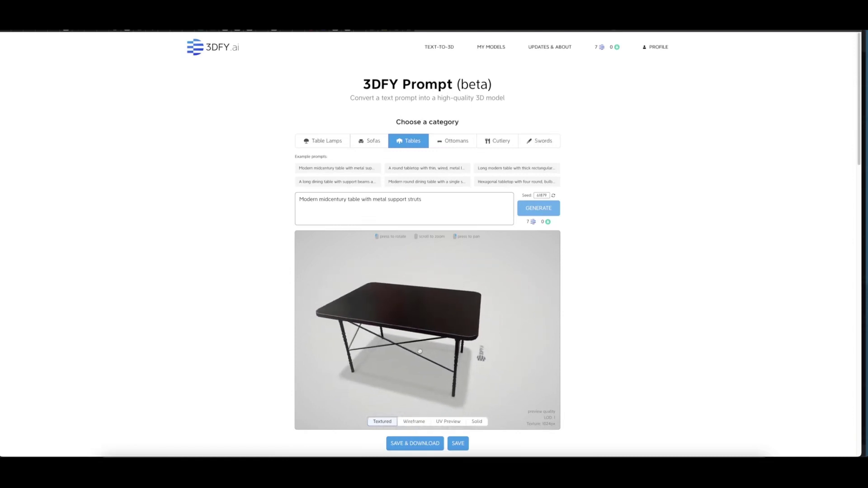
pyautogui.scroll(5, 419, 351)
pyautogui.scroll(-4, 420, 352)
pyautogui.scroll(8, 420, 351)
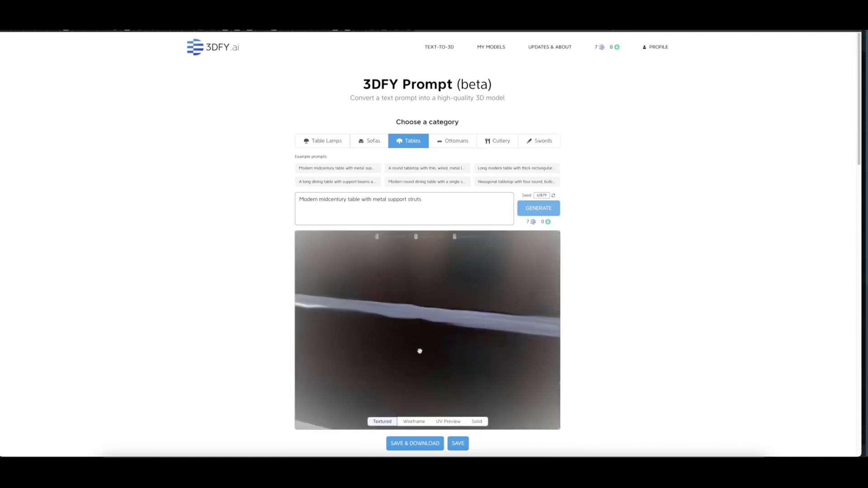
pyautogui.scroll(-5, 420, 351)
pyautogui.scroll(3, 419, 351)
pyautogui.scroll(-5, 420, 351)
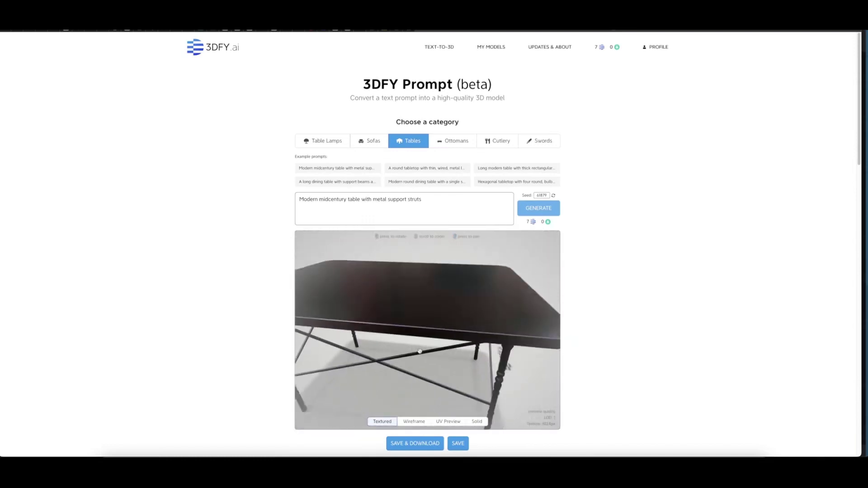
pyautogui.scroll(-5, 420, 351)
pyautogui.moveTo(419, 352); pyautogui.dragTo(457, 355)
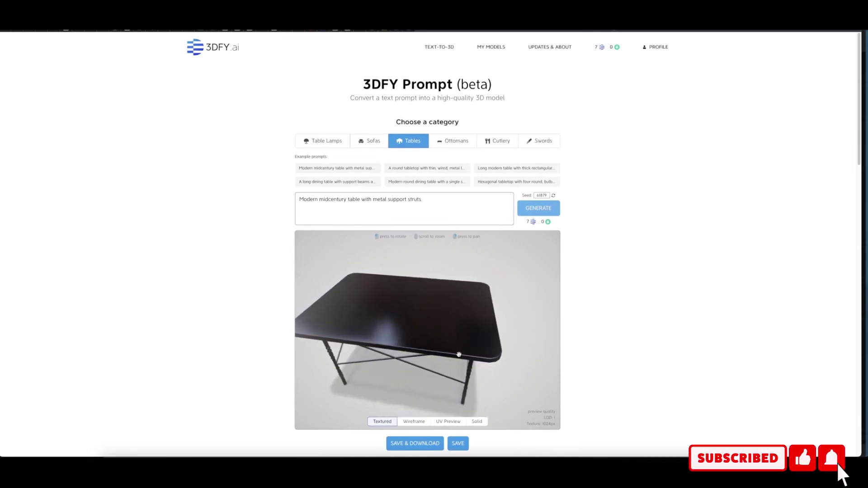
pyautogui.moveTo(459, 355)
pyautogui.mouseDown()
pyautogui.moveTo(549, 346)
pyautogui.moveTo(466, 353)
pyautogui.mouseUp()
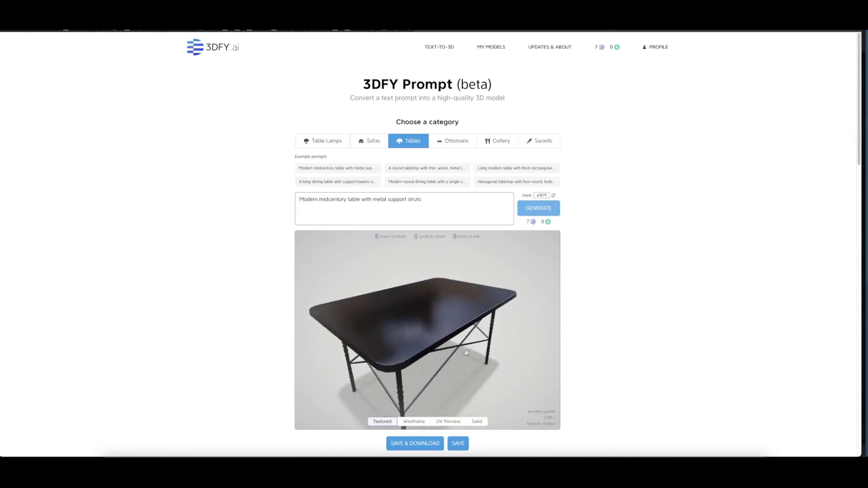